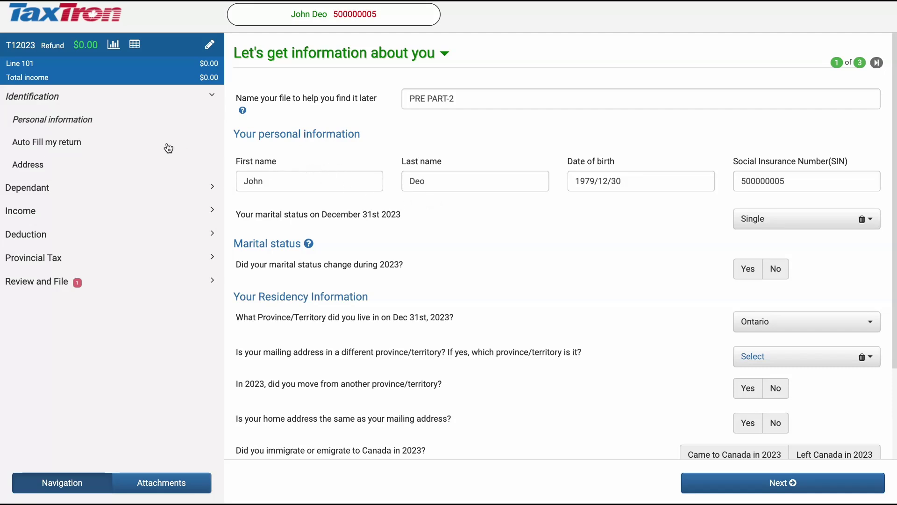
In the income questions, answer that there was work in 2023, select the T4 slip, and proceed to its form.
{"action": "left_click", "coordinate": [34, 213]}
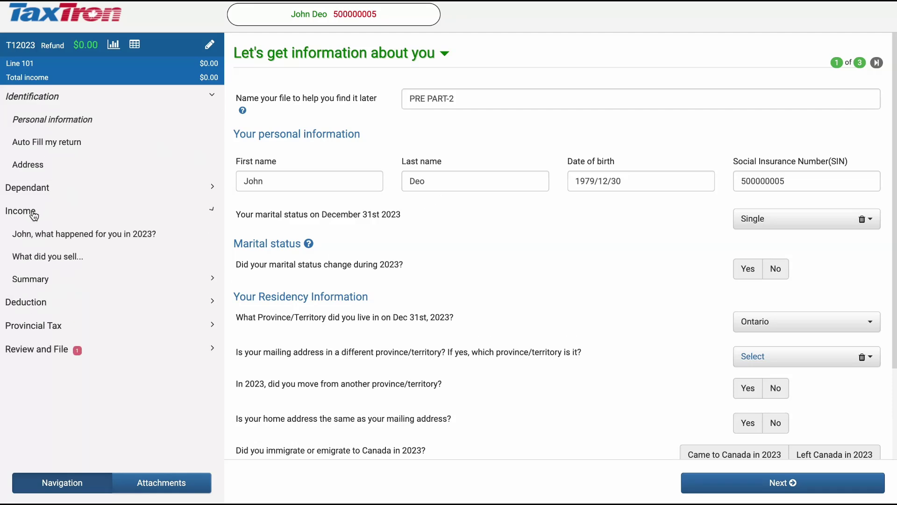
{"action": "left_click", "coordinate": [56, 236]}
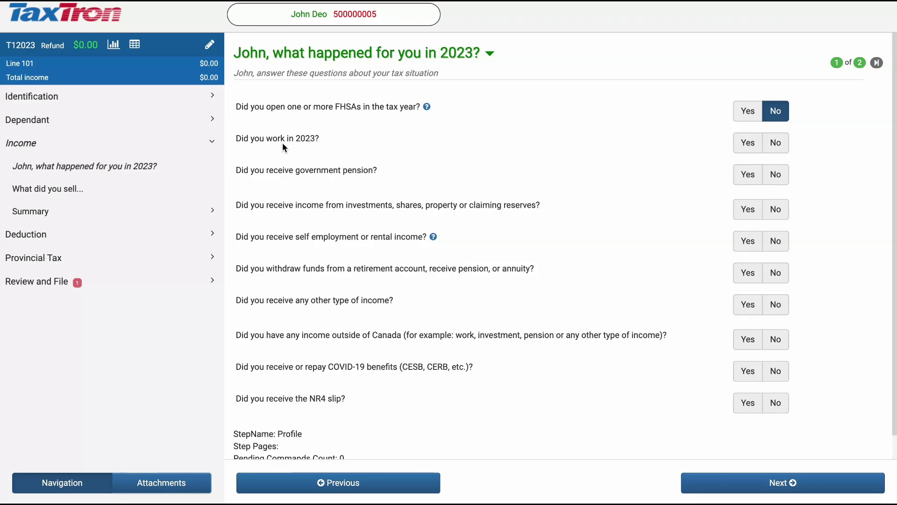
{"action": "left_click", "coordinate": [749, 144]}
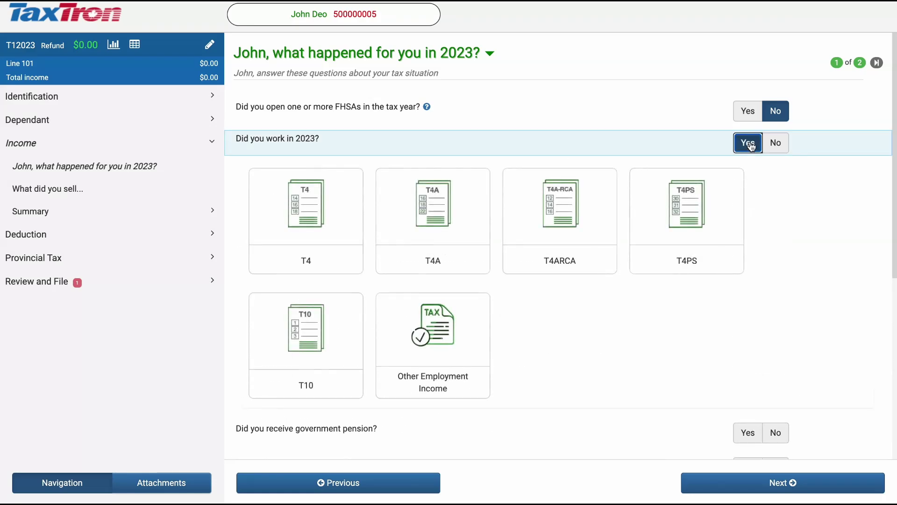
{"action": "left_click", "coordinate": [306, 206]}
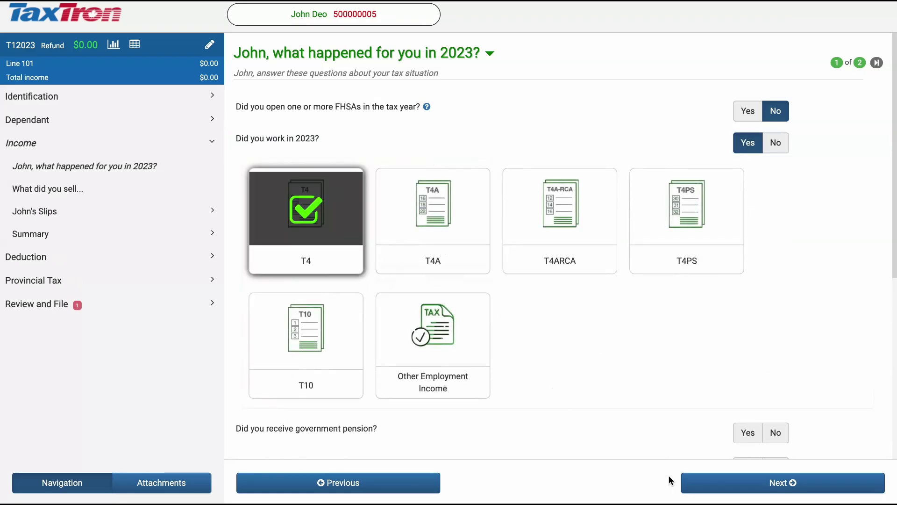
{"action": "left_click", "coordinate": [705, 484]}
{"action": "left_click", "coordinate": [714, 487]}
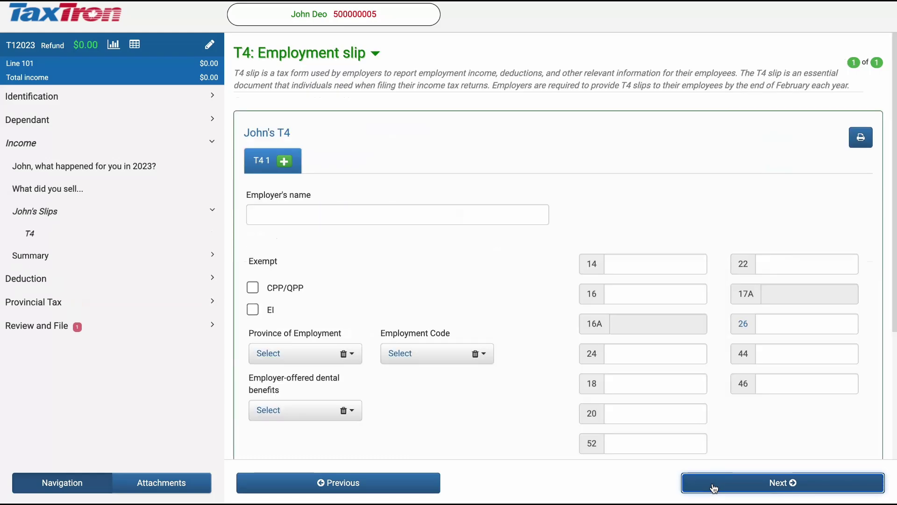
Fill in the T4 with employer's name abc, box 14 as 98000, box 22 as 8600, box 16 as 1300 and box 24 as 780.
{"action": "left_click", "coordinate": [393, 206]}
{"action": "type", "text": "abc"}
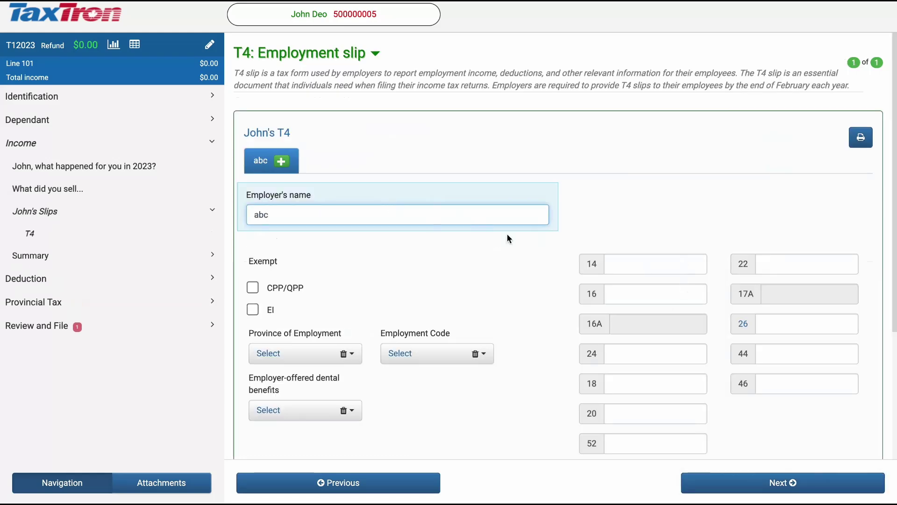
{"action": "left_click", "coordinate": [652, 269]}
{"action": "type", "text": "98000"}
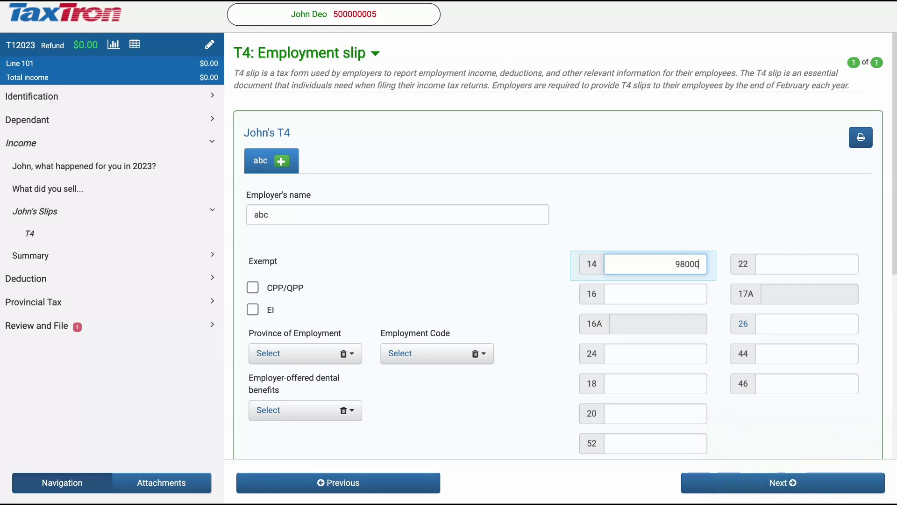
{"action": "left_click", "coordinate": [791, 267]}
{"action": "type", "text": "8600"}
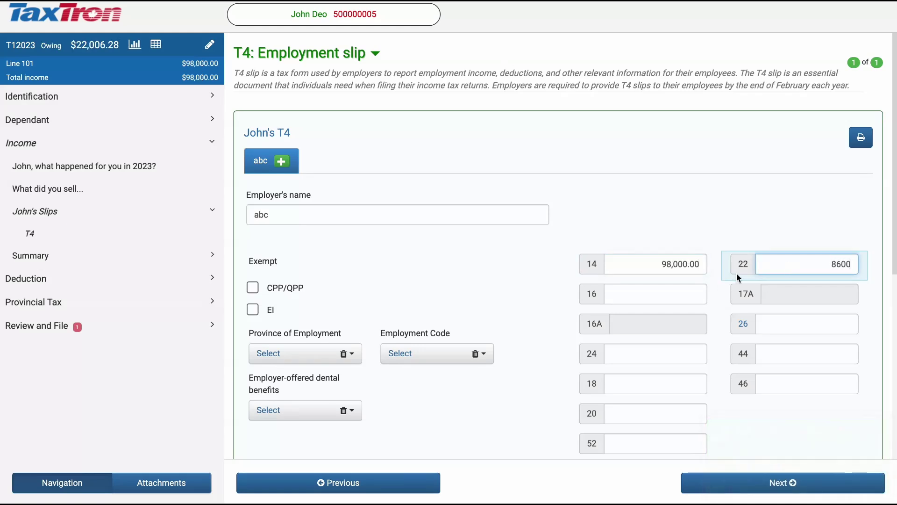
{"action": "left_click", "coordinate": [660, 296]}
{"action": "type", "text": "1300"}
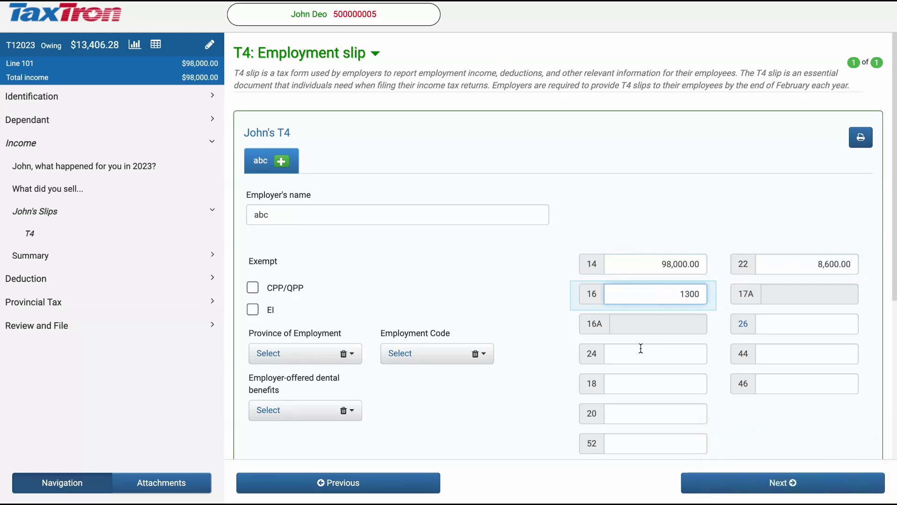
{"action": "left_click", "coordinate": [641, 353]}
{"action": "type", "text": "780"}
Set the T4 slip's province of employment to ON.
{"action": "left_click", "coordinate": [268, 353]}
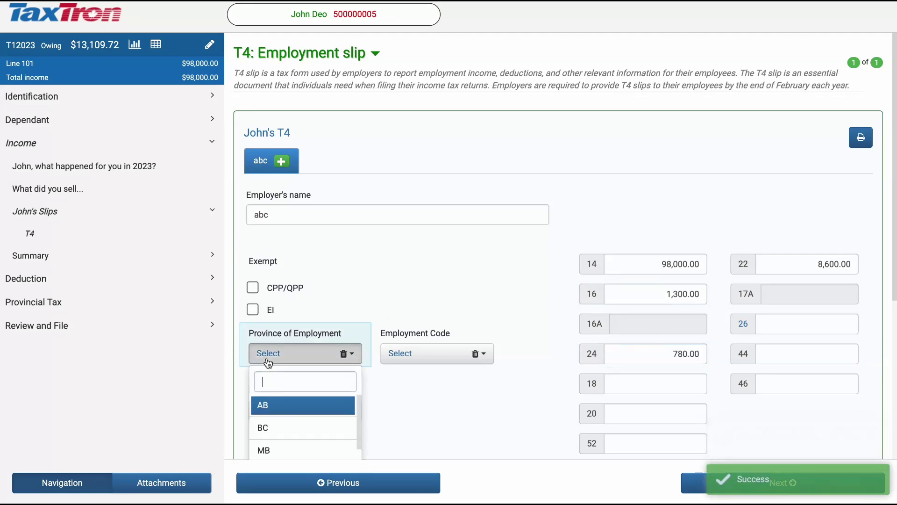
{"action": "scroll", "coordinate": [275, 432], "scroll_direction": "down", "scroll_amount": 4}
{"action": "left_click", "coordinate": [275, 424]}
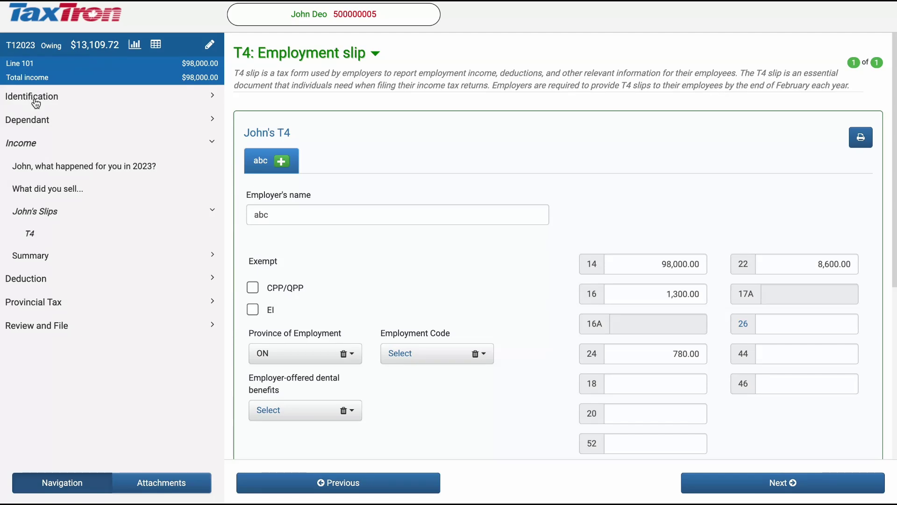
In the identification address section, answer Yes to selling the principal residence in 2023 and proceed to the sale of principal residence form.
{"action": "left_click", "coordinate": [36, 102]}
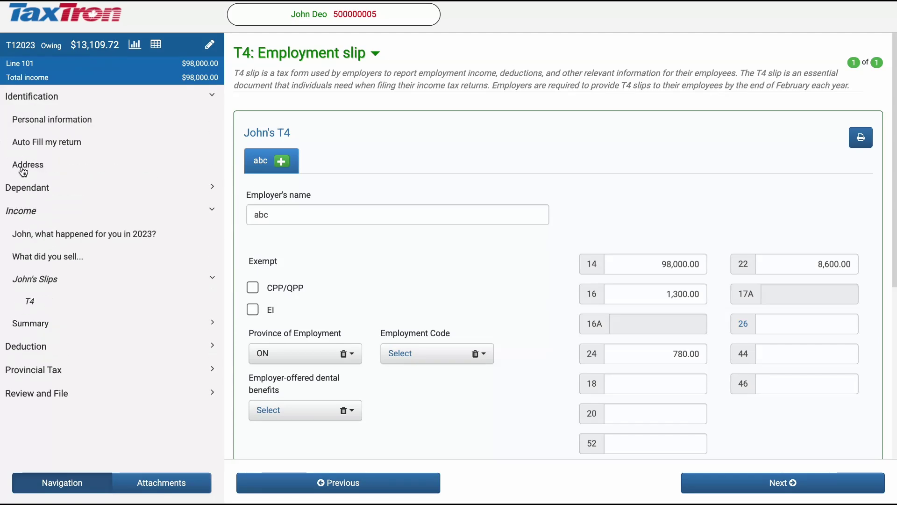
{"action": "left_click", "coordinate": [23, 172]}
{"action": "scroll", "coordinate": [347, 218], "scroll_direction": "down", "scroll_amount": 5}
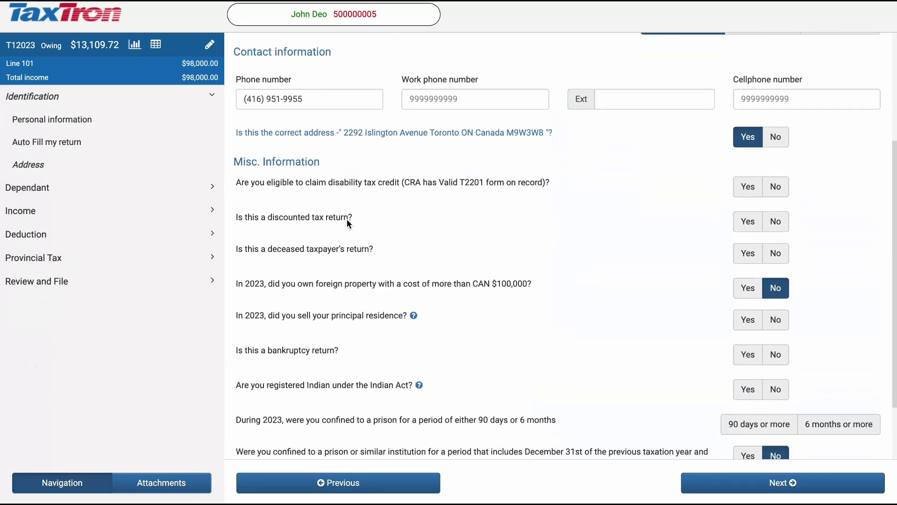
{"action": "scroll", "coordinate": [347, 223], "scroll_direction": "down", "scroll_amount": 2}
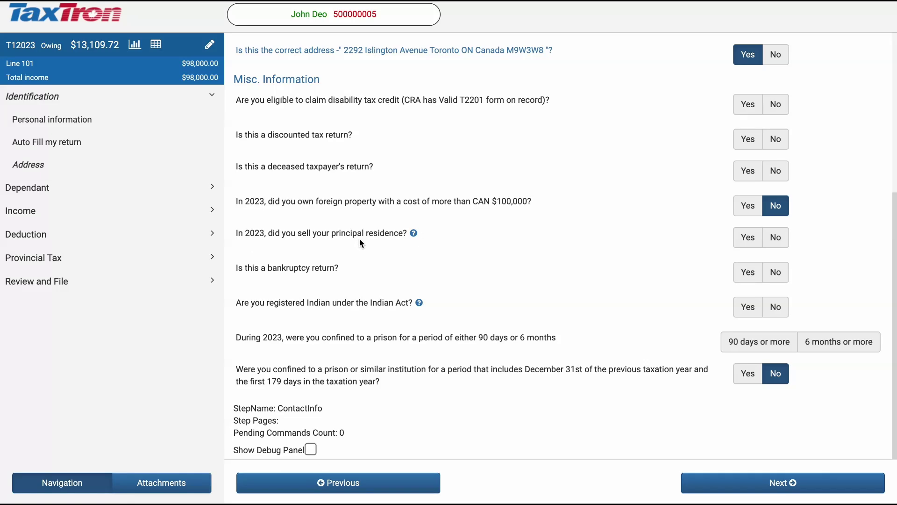
{"action": "left_click", "coordinate": [745, 238]}
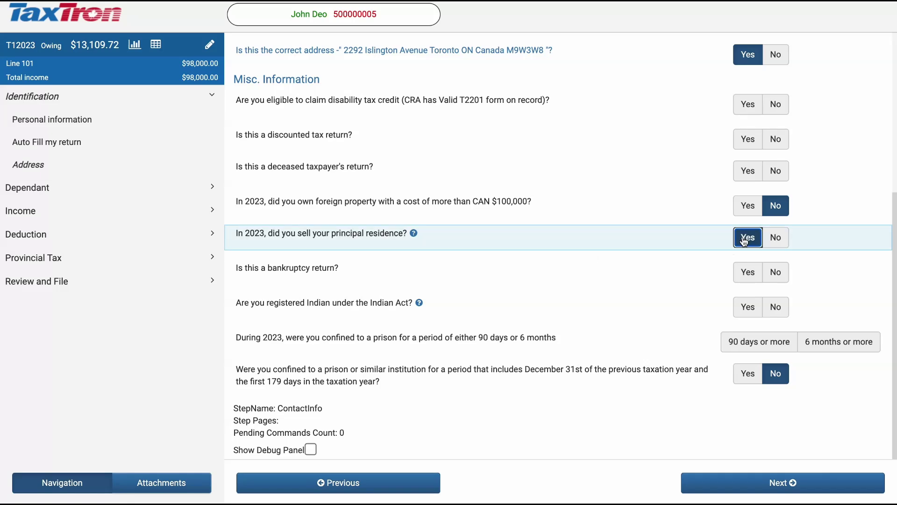
{"action": "left_click", "coordinate": [692, 488]}
{"action": "left_click", "coordinate": [692, 490]}
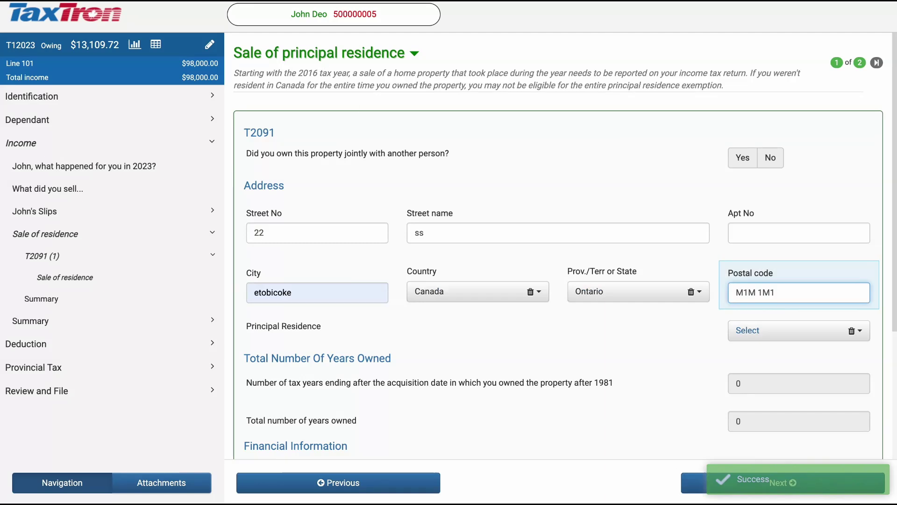
Set Principal Residence on the T2091 to "Some but not all the years owned".
{"action": "scroll", "coordinate": [673, 292], "scroll_direction": "down", "scroll_amount": 1}
{"action": "scroll", "coordinate": [673, 293], "scroll_direction": "down", "scroll_amount": 1}
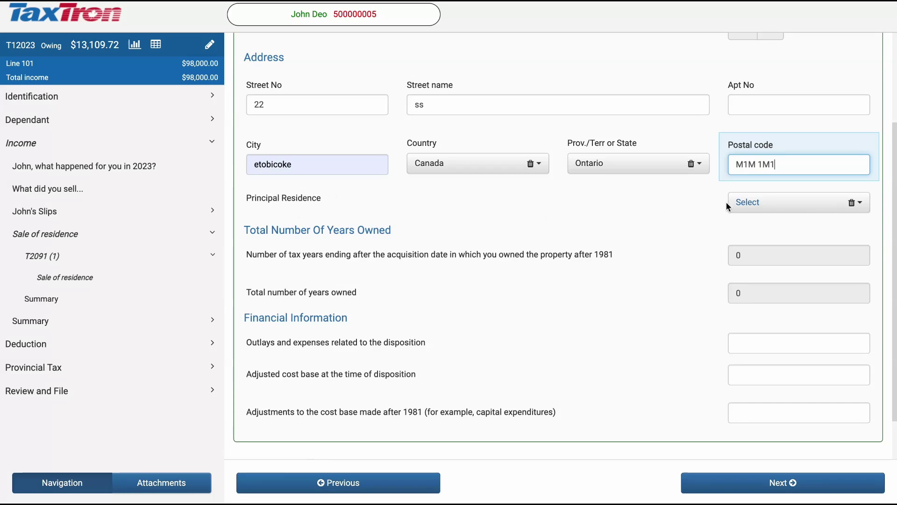
{"action": "left_click", "coordinate": [755, 204]}
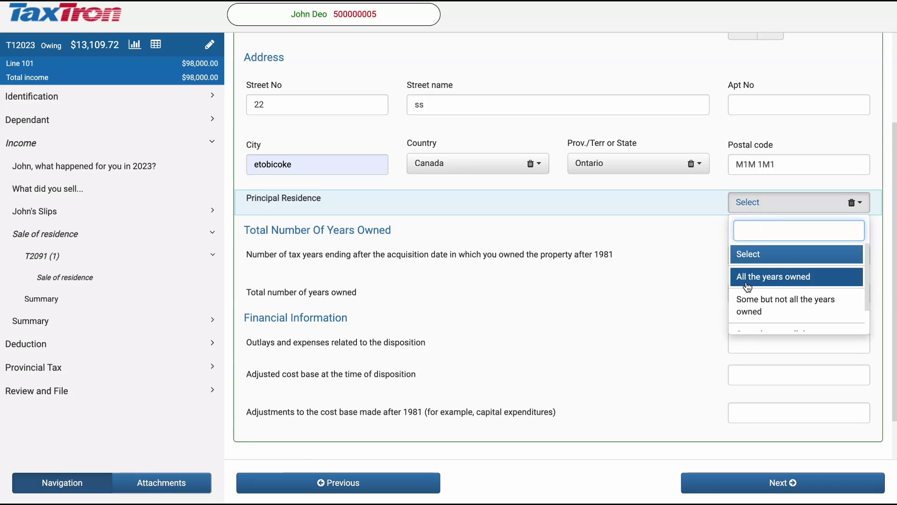
{"action": "scroll", "coordinate": [767, 284], "scroll_direction": "down", "scroll_amount": 1}
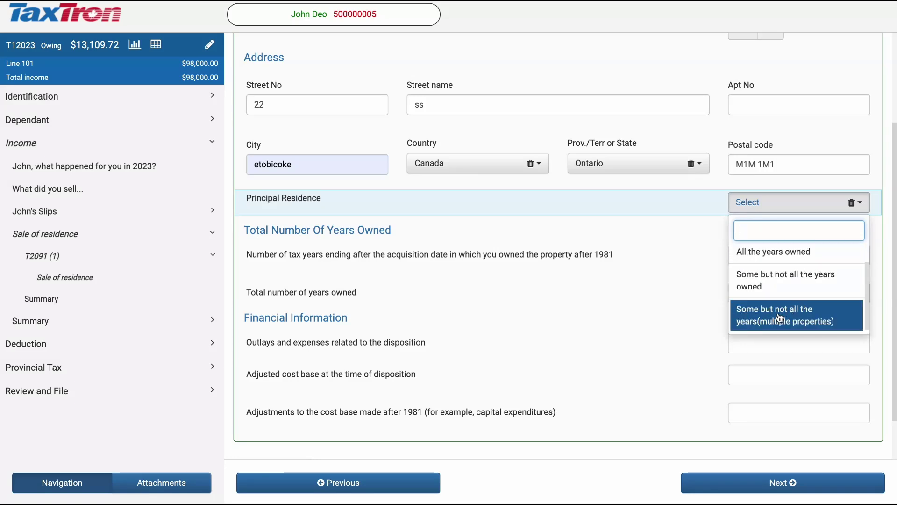
{"action": "left_click", "coordinate": [788, 283]}
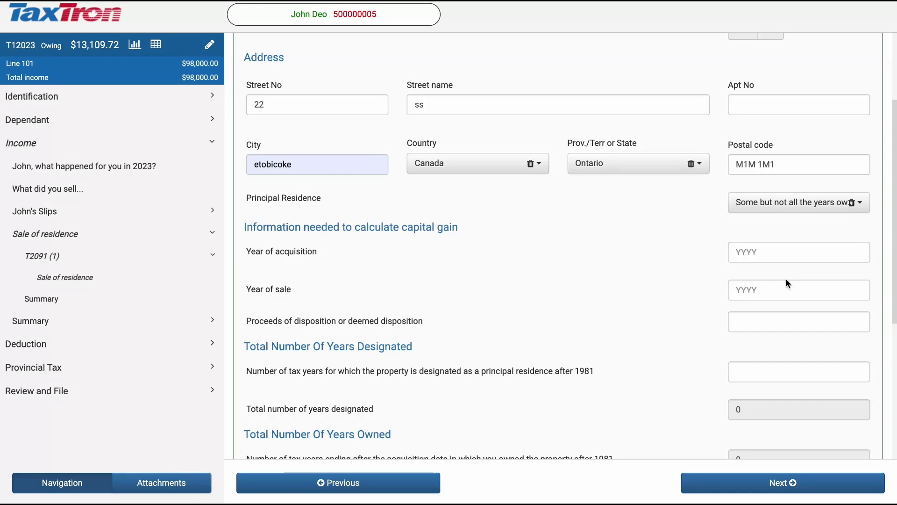
Enter 2010 as the property's year of acquisition and 2023 as its year of sale.
{"action": "left_click", "coordinate": [778, 252]}
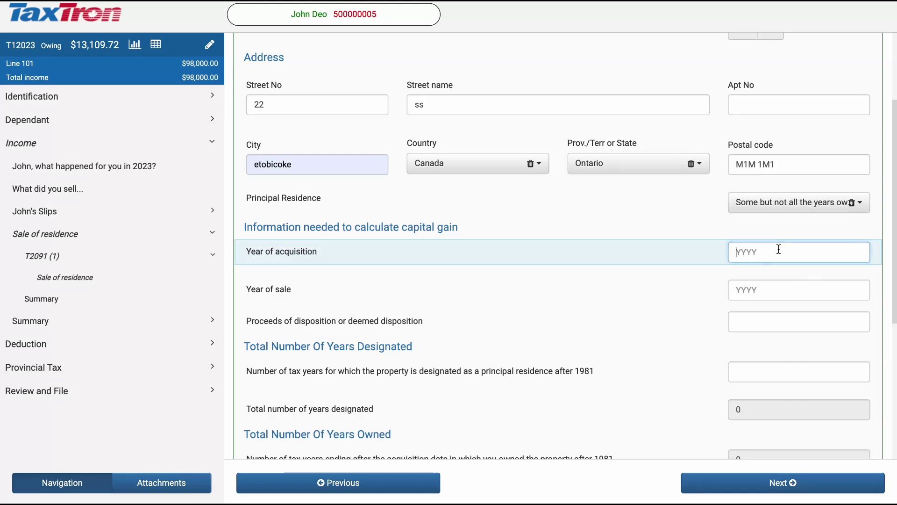
{"action": "type", "text": "2010"}
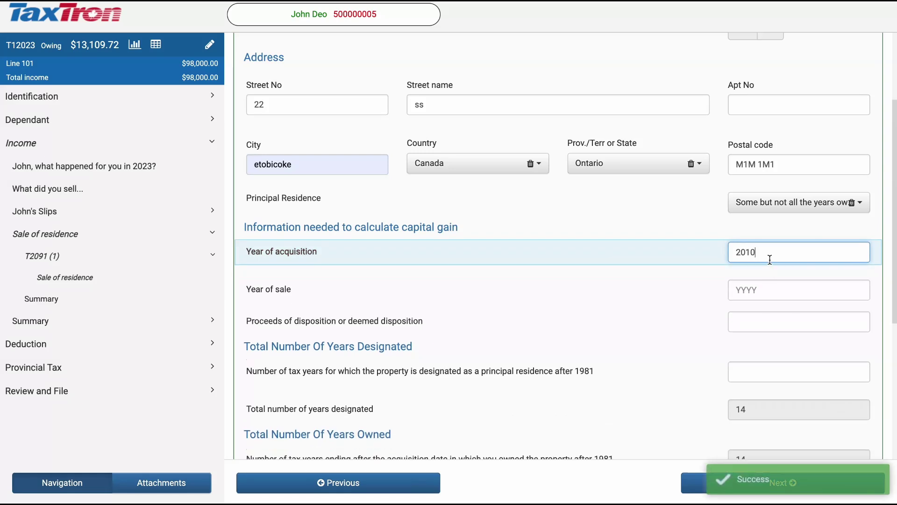
{"action": "left_click", "coordinate": [767, 289]}
{"action": "type", "text": "2023"}
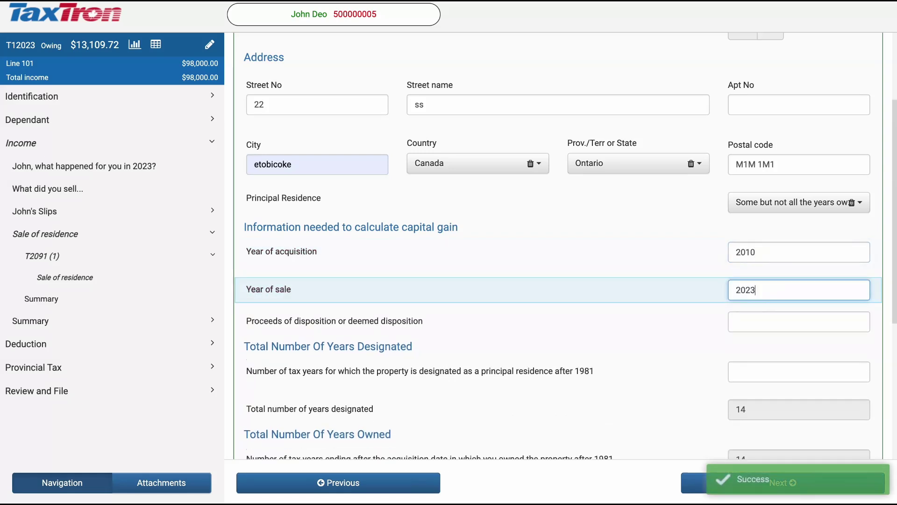
Enter proceeds of disposition of 8649000 and 10 tax years designated as a principal residence after 1981.
{"action": "scroll", "coordinate": [755, 289], "scroll_direction": "down", "scroll_amount": 2}
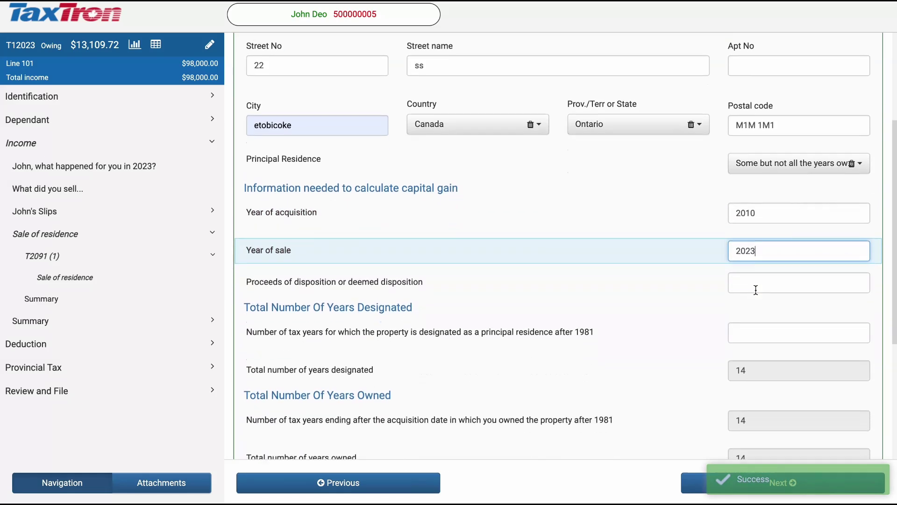
{"action": "scroll", "coordinate": [755, 293], "scroll_direction": "down", "scroll_amount": 1}
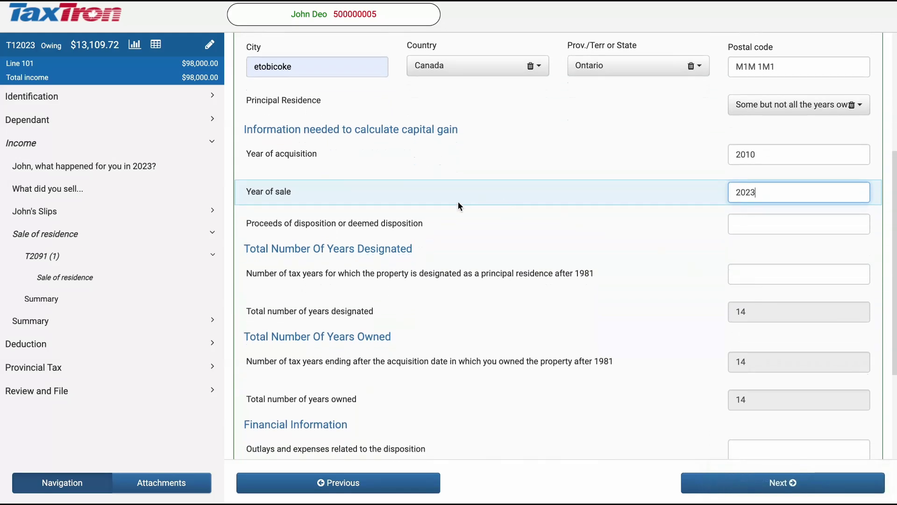
{"action": "left_click", "coordinate": [757, 222]}
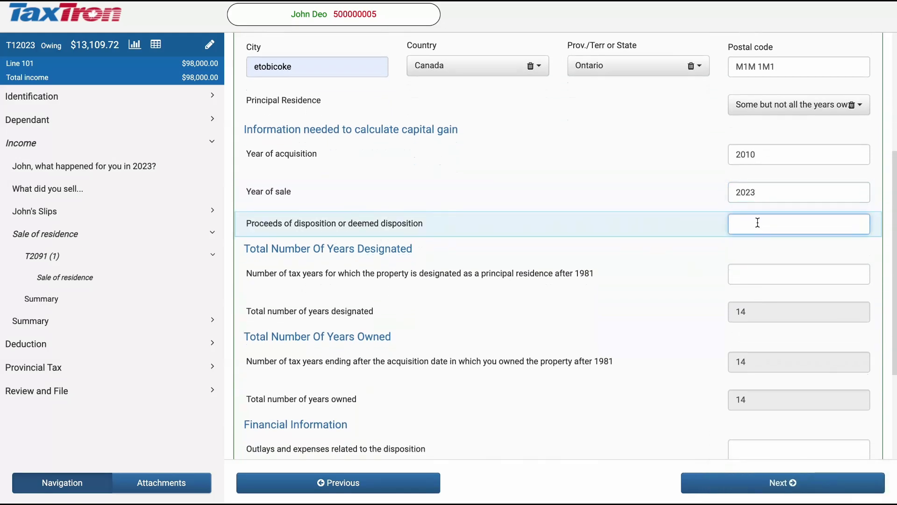
{"action": "type", "text": "8,6"}
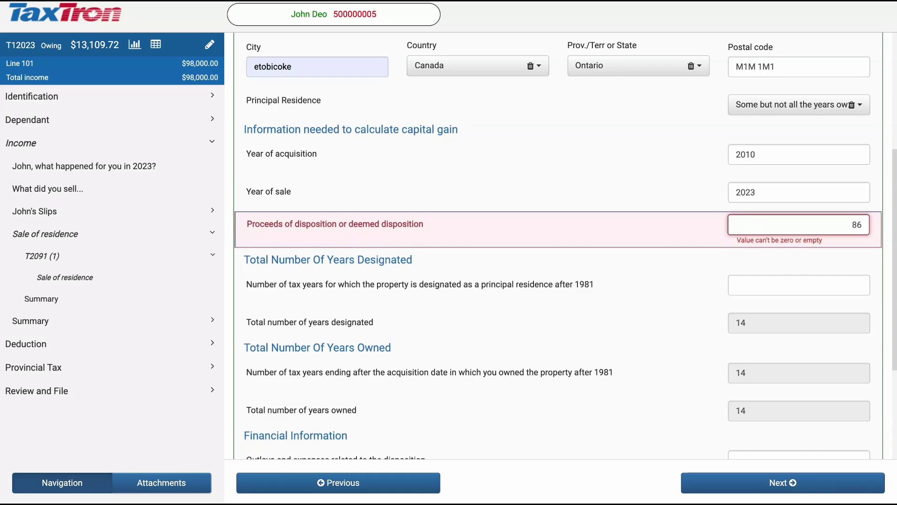
{"action": "type", "text": "49,00"}
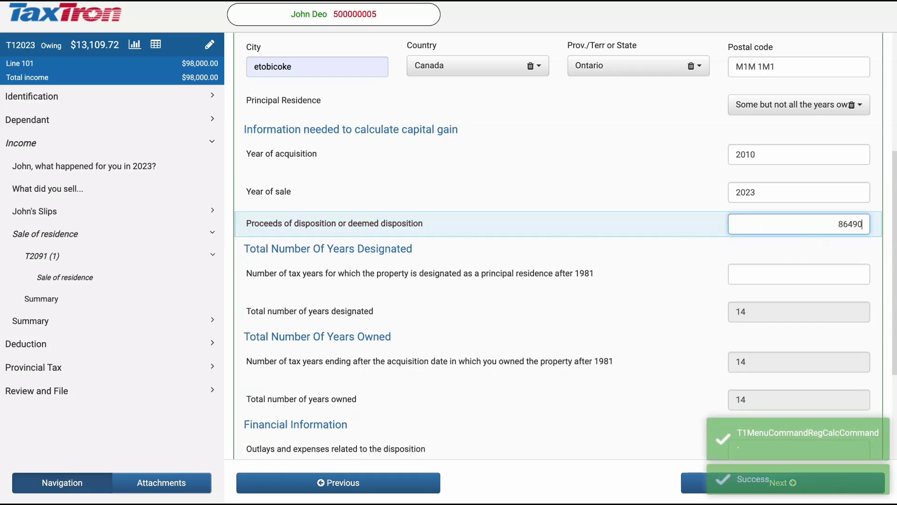
{"action": "type", "text": "00"}
{"action": "key", "text": "Tab"}
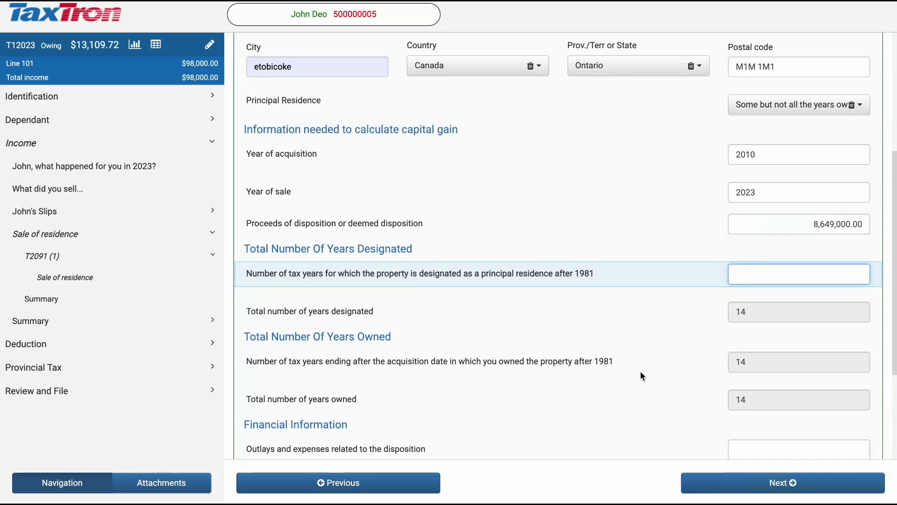
{"action": "scroll", "coordinate": [640, 371], "scroll_direction": "down", "scroll_amount": 1}
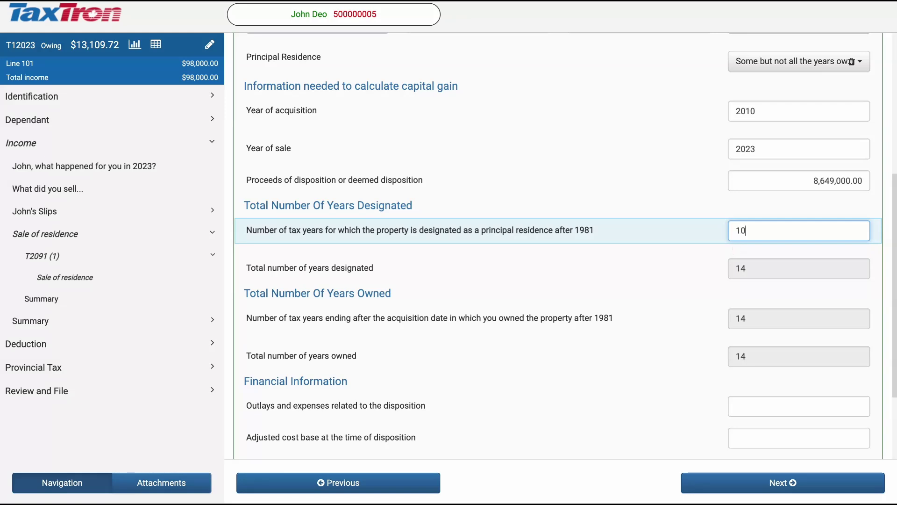
{"action": "key", "text": "Tab"}
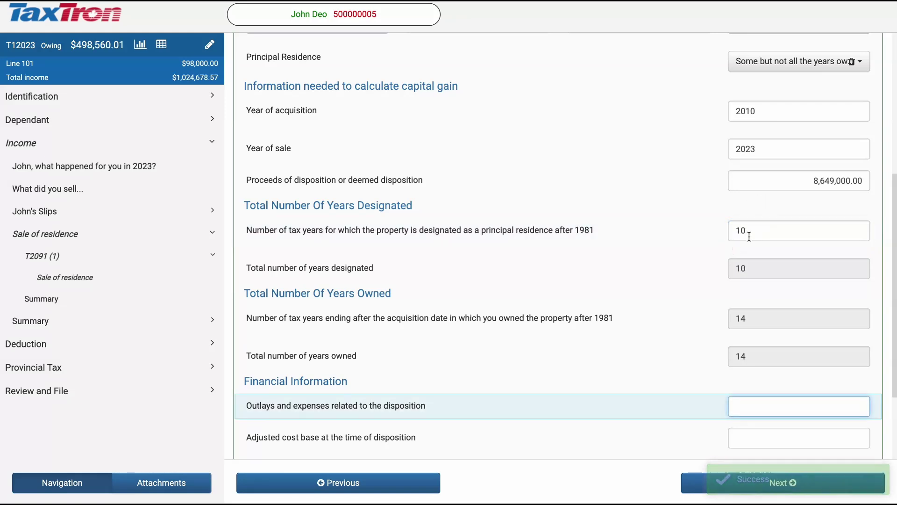
Enter 78000 for outlays and expenses related to the disposition and 4456 for the adjusted cost base.
{"action": "scroll", "coordinate": [749, 238], "scroll_direction": "down", "scroll_amount": 3}
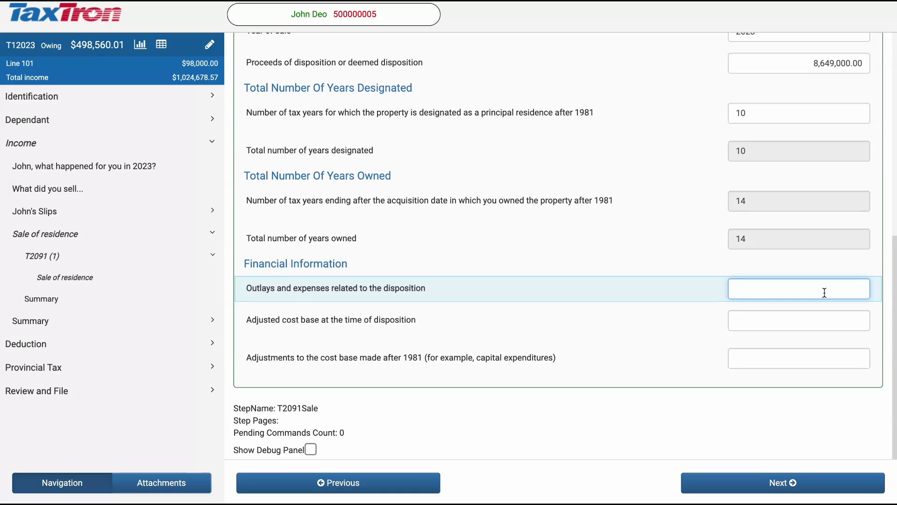
{"action": "type", "text": "78000"}
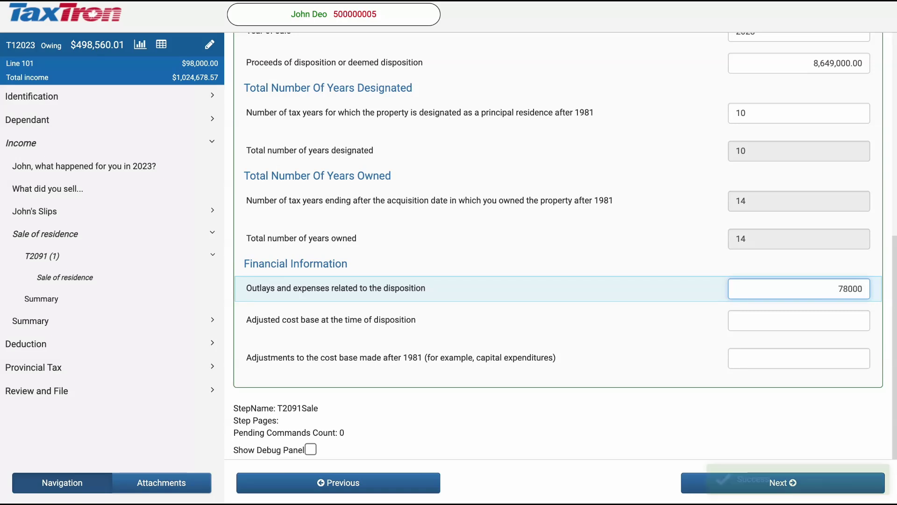
{"action": "left_click", "coordinate": [804, 329]}
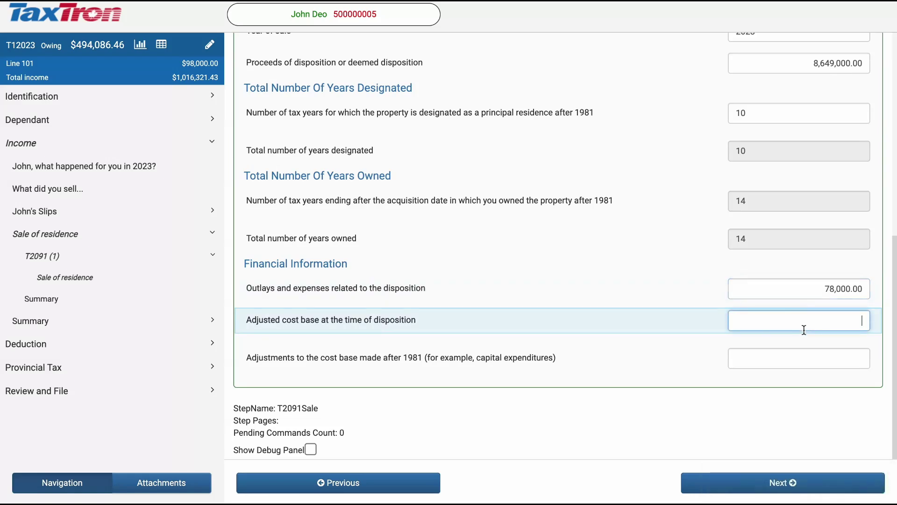
{"action": "type", "text": "4456"}
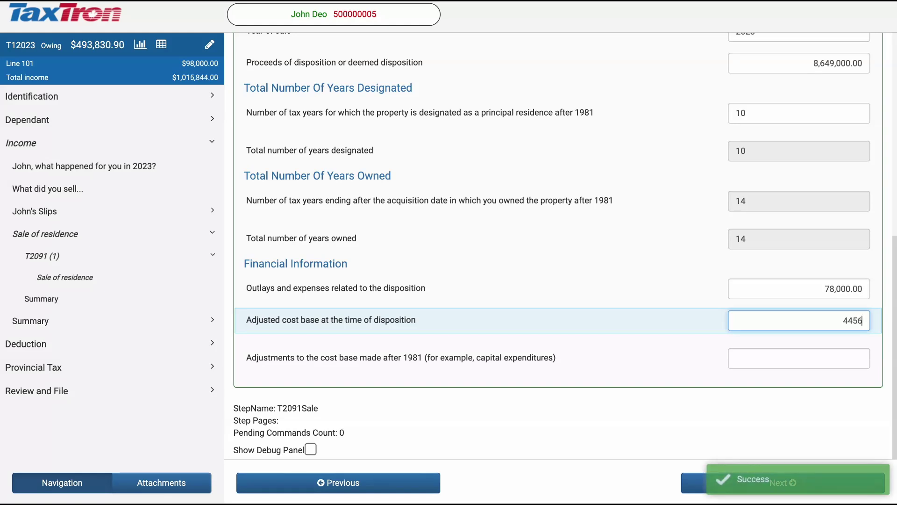
Complete the adjusted cost base at the time of disposition as 4456000.
{"action": "type", "text": "000"}
{"action": "key", "text": "Tab"}
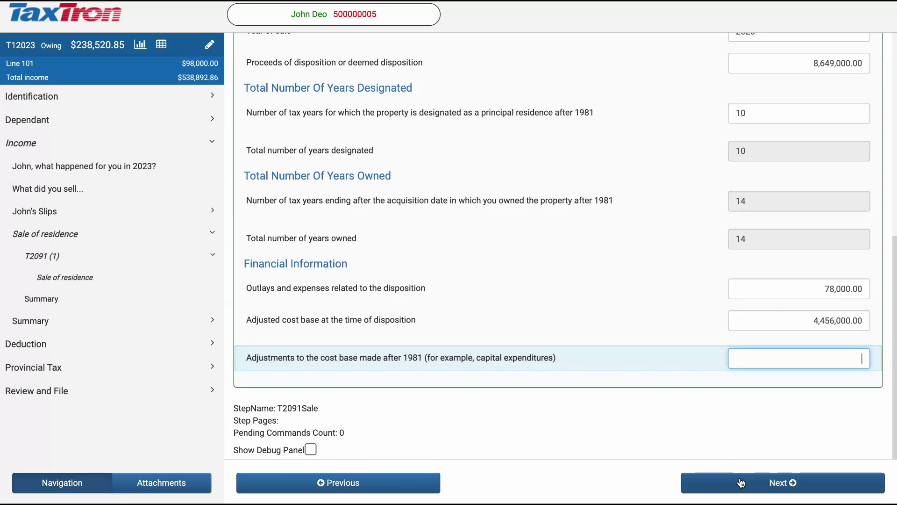
Advance through the remaining interview pages to print and file, and open the Record Keeping copy of the return.
{"action": "left_click", "coordinate": [695, 483]}
{"action": "left_click", "coordinate": [695, 483]}
{"action": "left_click", "coordinate": [696, 483]}
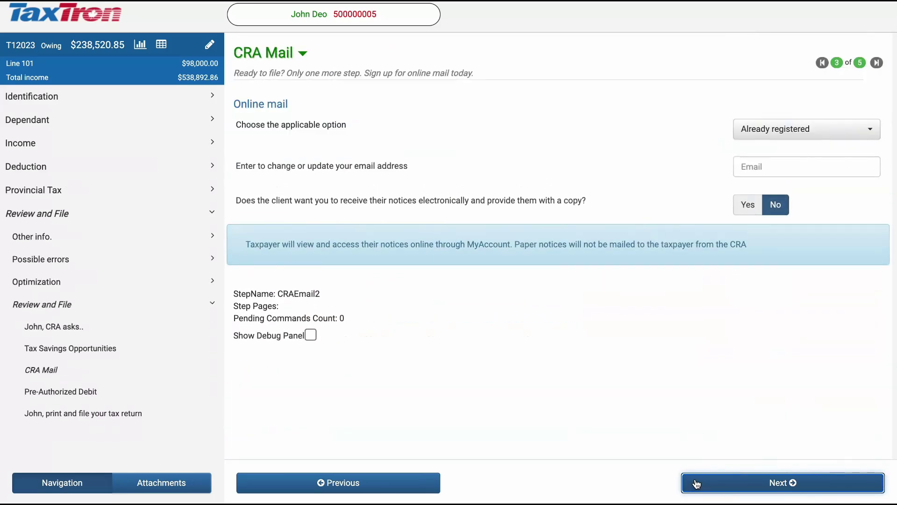
{"action": "left_click", "coordinate": [696, 483]}
{"action": "left_click", "coordinate": [695, 483]}
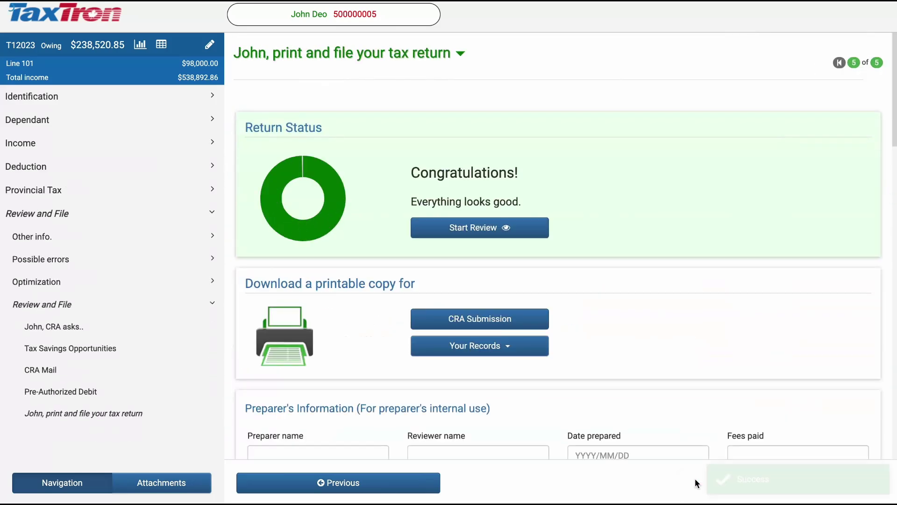
{"action": "left_click", "coordinate": [434, 353]}
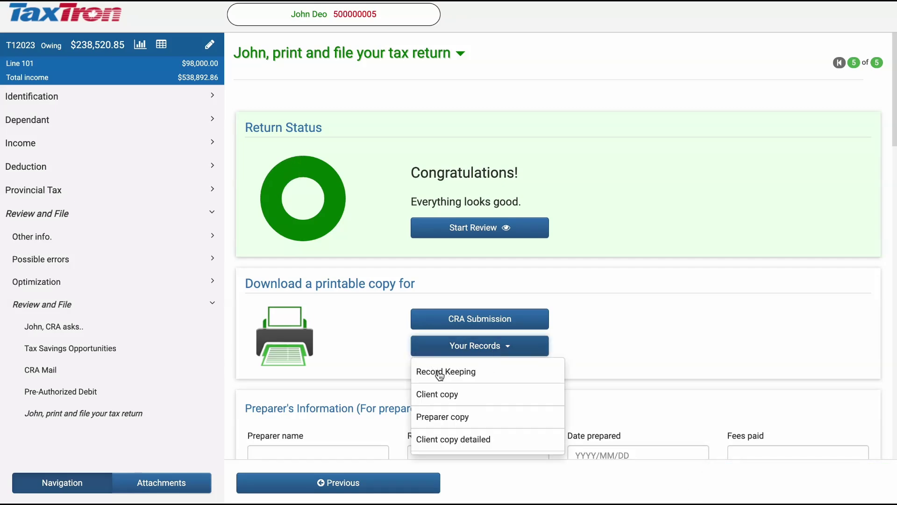
{"action": "left_click", "coordinate": [446, 373]}
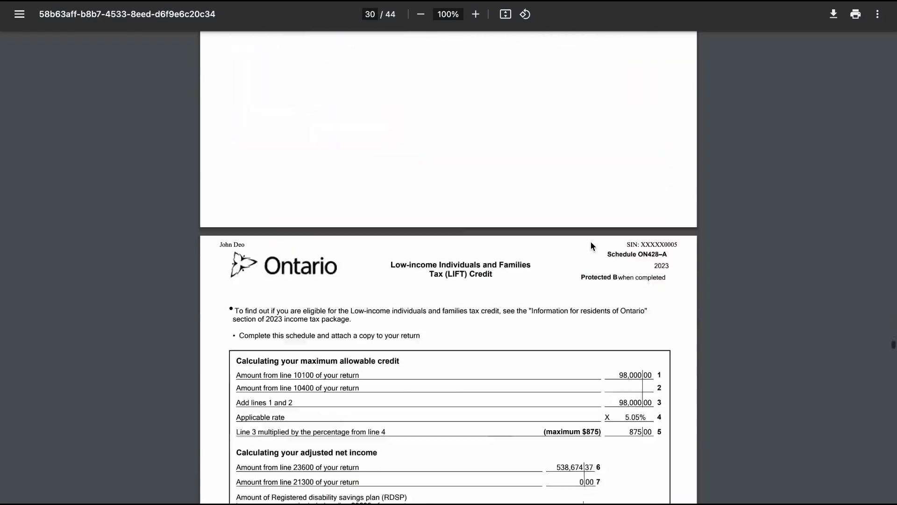
Examine the principal residence designation form in the printable return, including the Section 2 capital gain calculation.
{"action": "scroll", "coordinate": [590, 242], "scroll_direction": "up", "scroll_amount": 20}
{"action": "scroll", "coordinate": [591, 245], "scroll_direction": "up", "scroll_amount": 6}
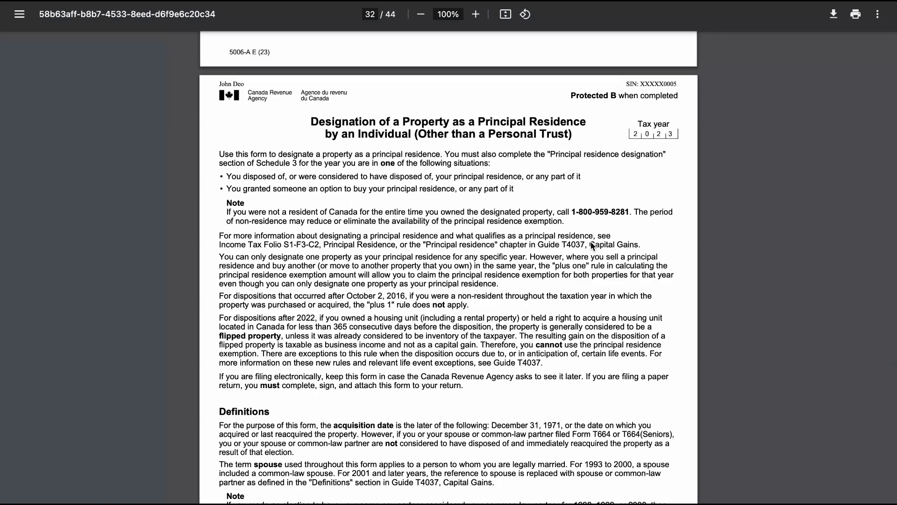
{"action": "scroll", "coordinate": [591, 245], "scroll_direction": "down", "scroll_amount": 20}
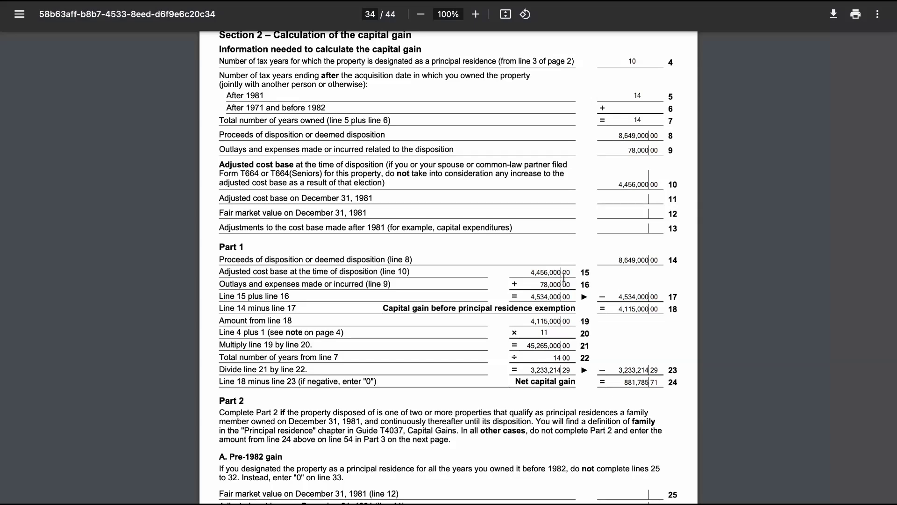
{"action": "scroll", "coordinate": [564, 278], "scroll_direction": "down", "scroll_amount": 1}
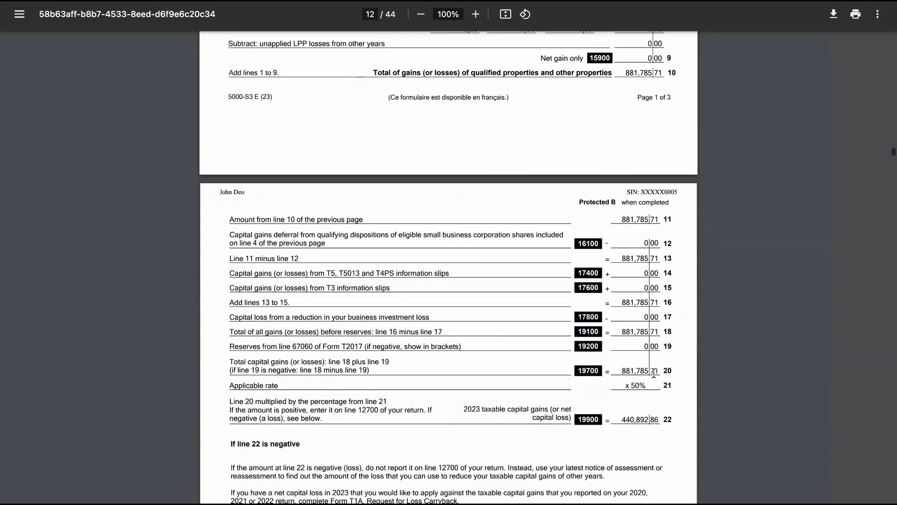
Review Schedule 3 to trace the principal residence gain from personal-use property through to the taxable capital gains calculation.
{"action": "scroll", "coordinate": [654, 373], "scroll_direction": "up", "scroll_amount": 6}
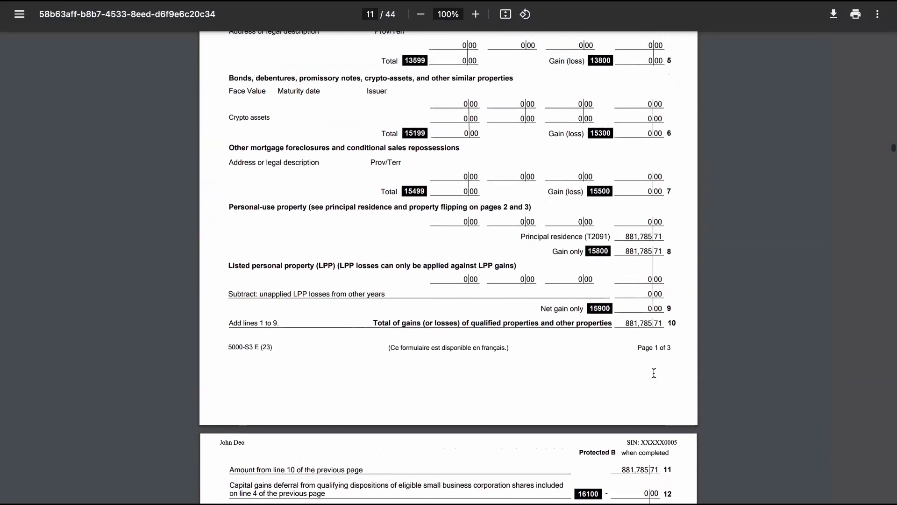
{"action": "scroll", "coordinate": [653, 372], "scroll_direction": "up", "scroll_amount": 1}
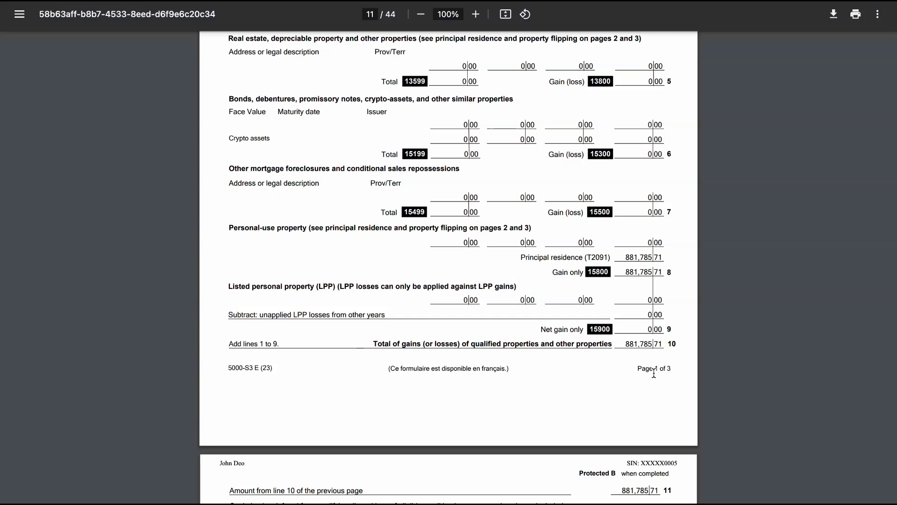
{"action": "scroll", "coordinate": [654, 373], "scroll_direction": "down", "scroll_amount": 1}
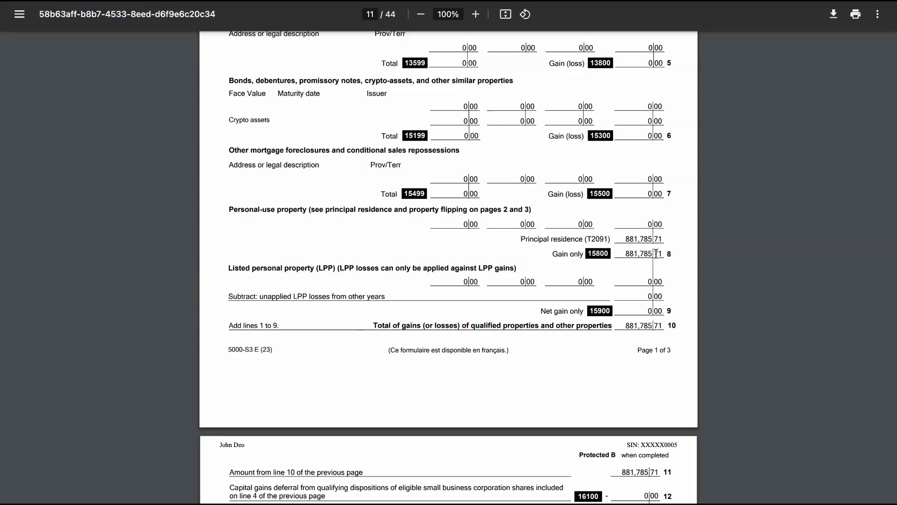
{"action": "scroll", "coordinate": [656, 254], "scroll_direction": "down", "scroll_amount": 6}
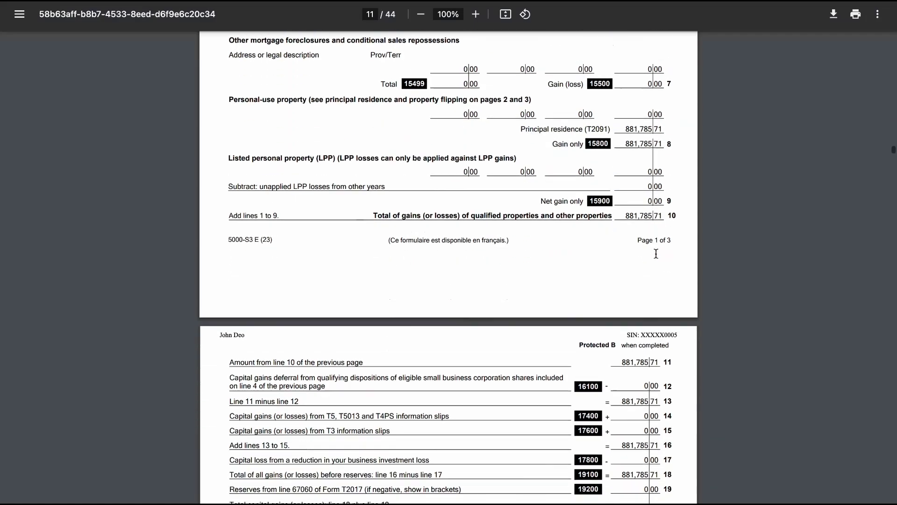